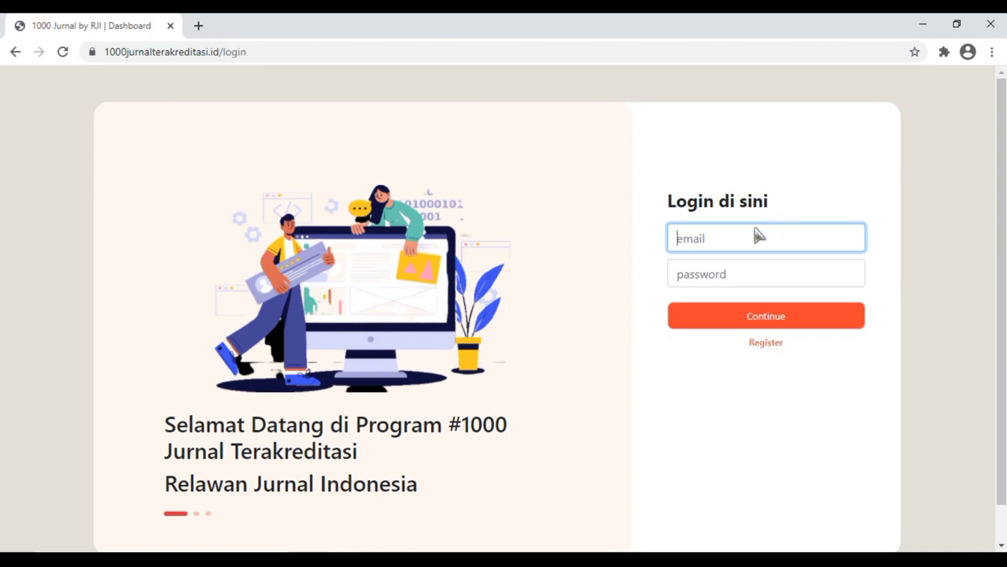
Log in to the journal program with the registered e-mail and the account password.
click(747, 233)
click(747, 275)
click(748, 279)
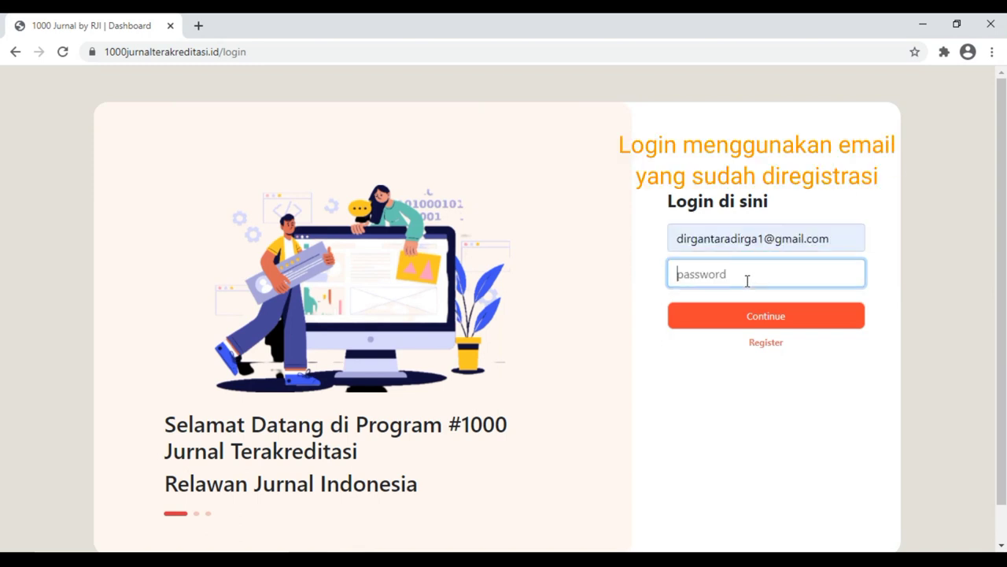
text(••)
click(776, 324)
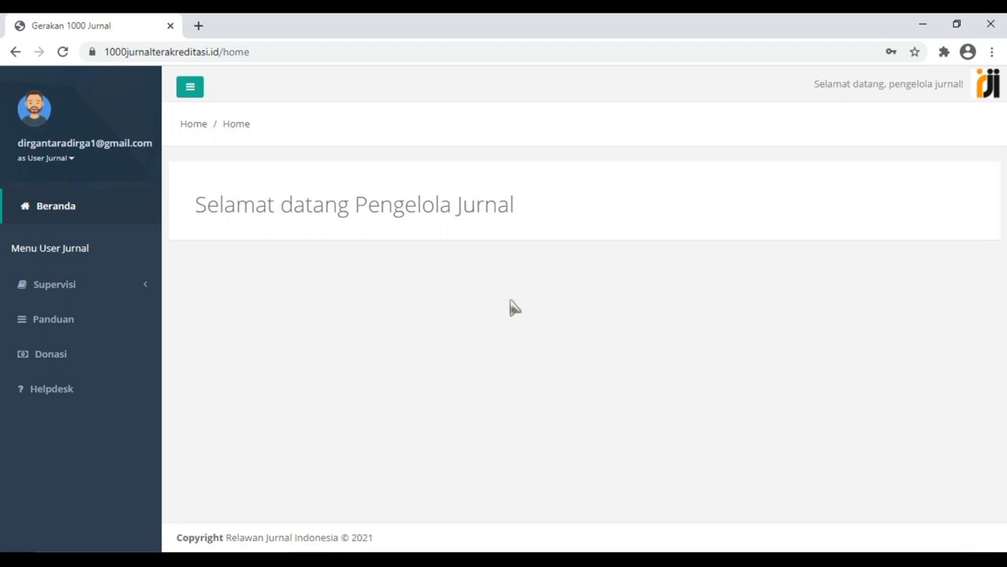
Start a new supervision submission (Pengajuan) for the journal "Jurnal Politik dan Pemerintahan Daerah".
click(141, 287)
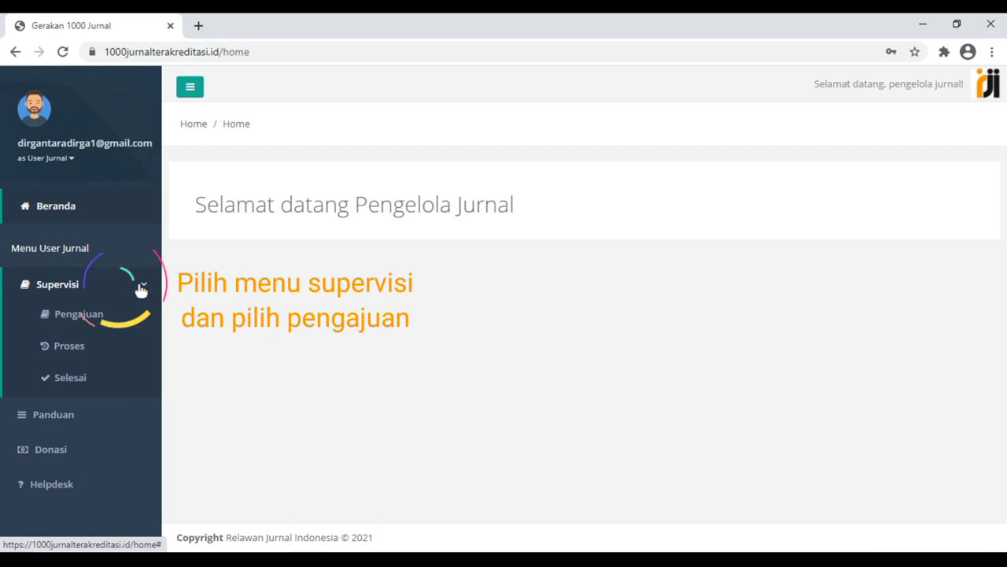
click(109, 327)
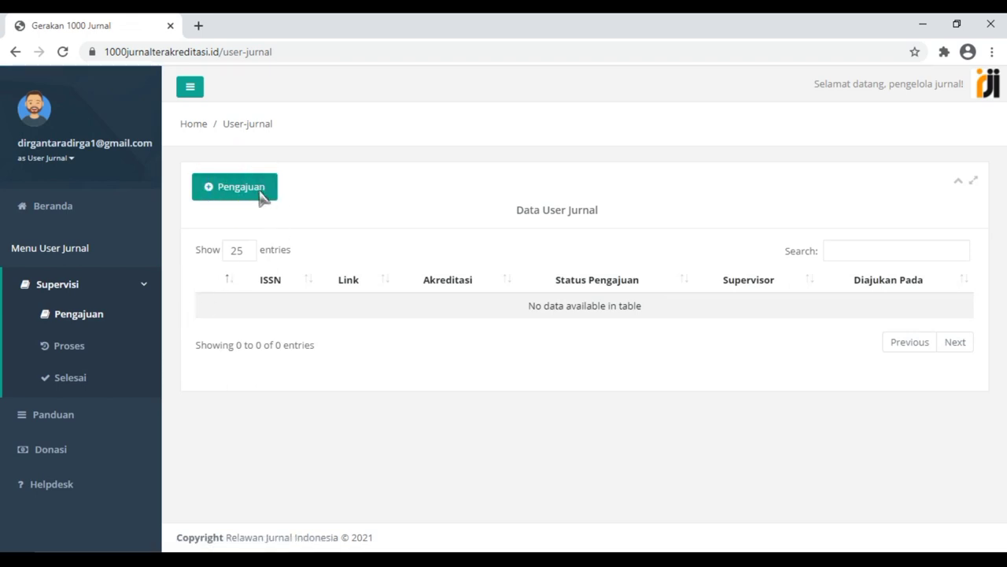
click(262, 197)
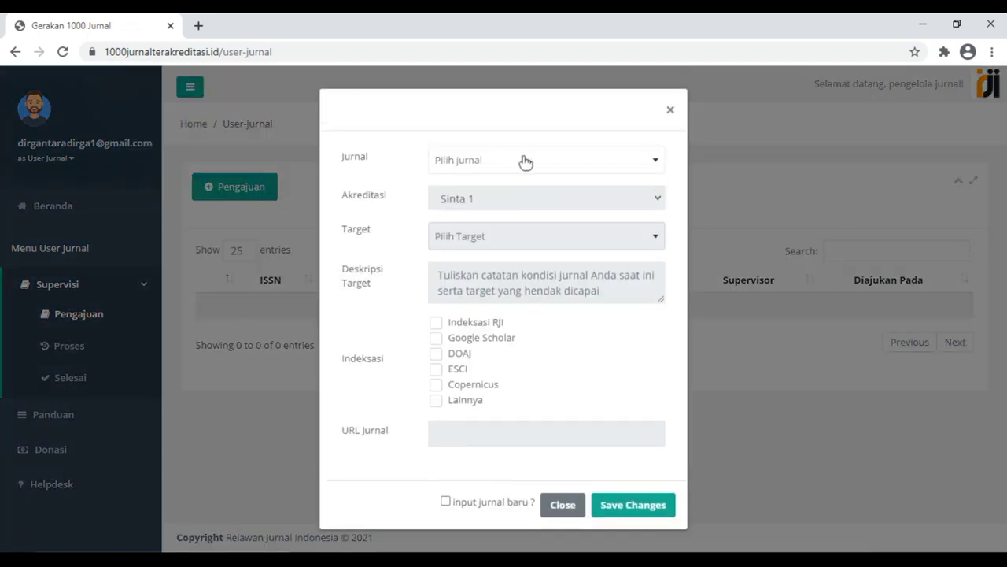
click(659, 163)
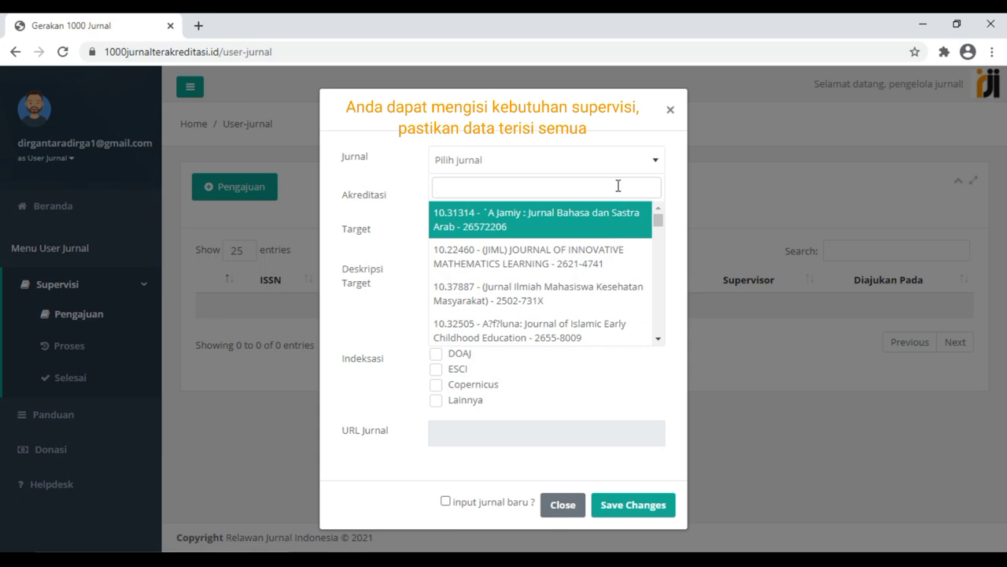
text(jurna)
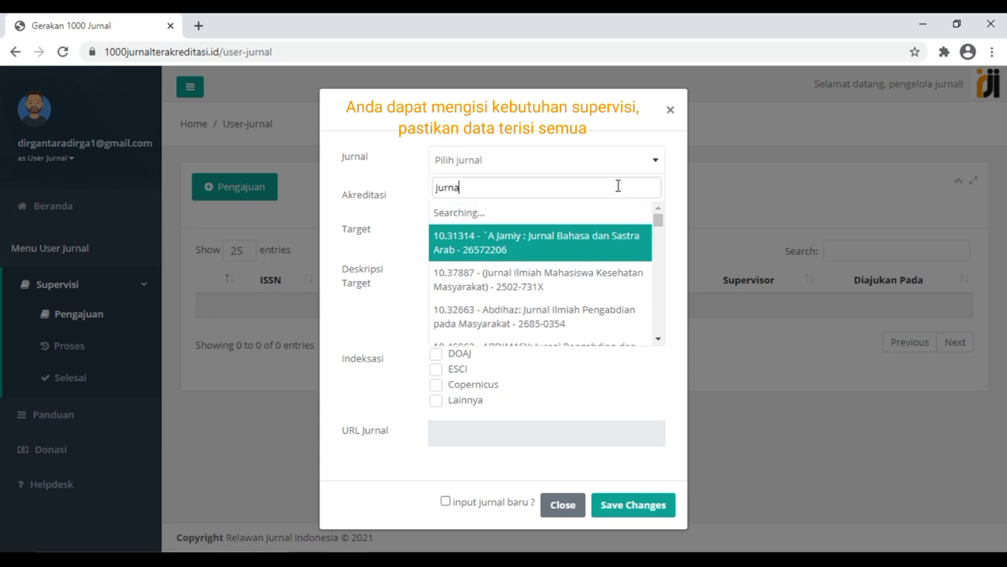
text(l politik)
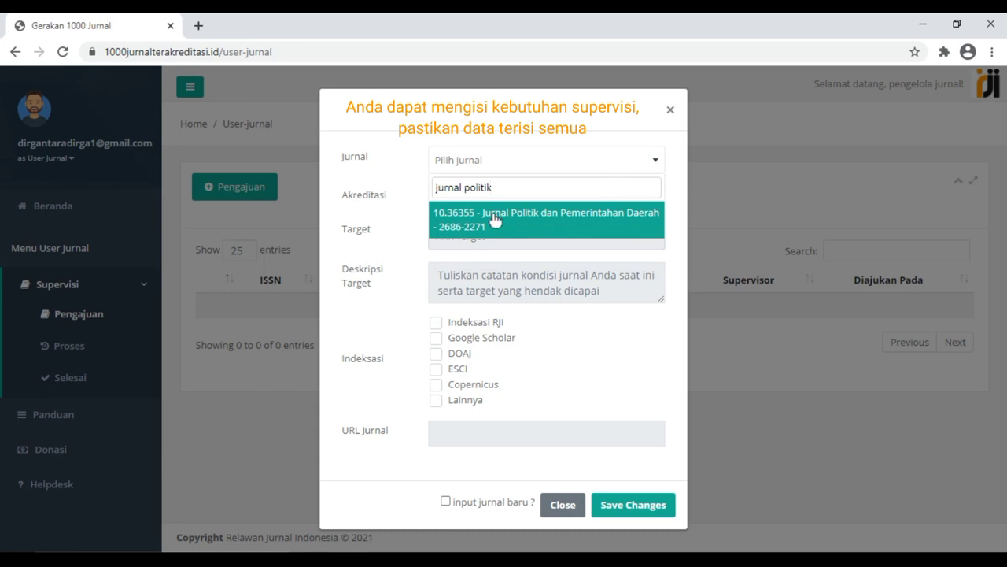
click(495, 219)
Set the journal's accreditation to Belum Akreditasi and its target to DOAJ.
click(616, 198)
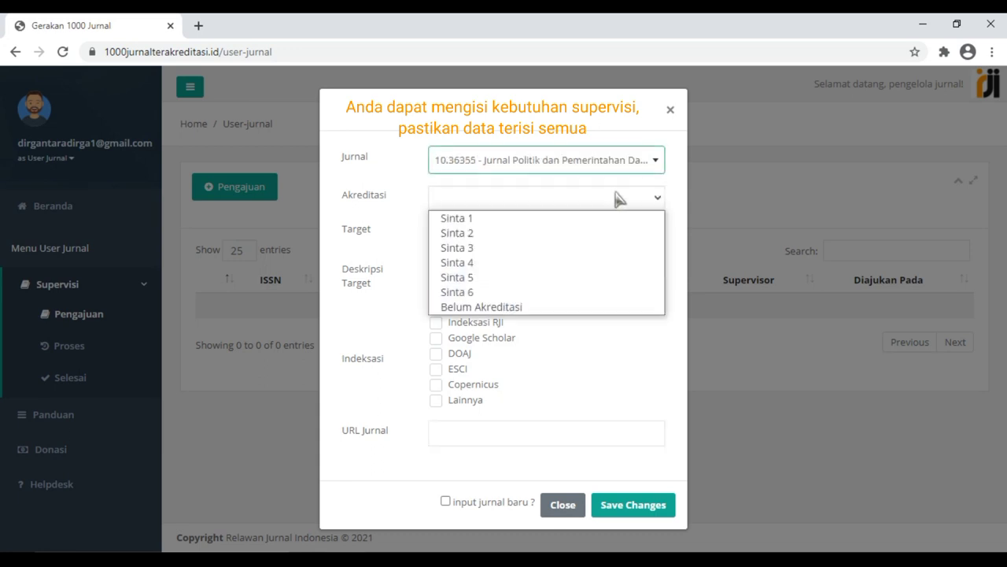
click(537, 307)
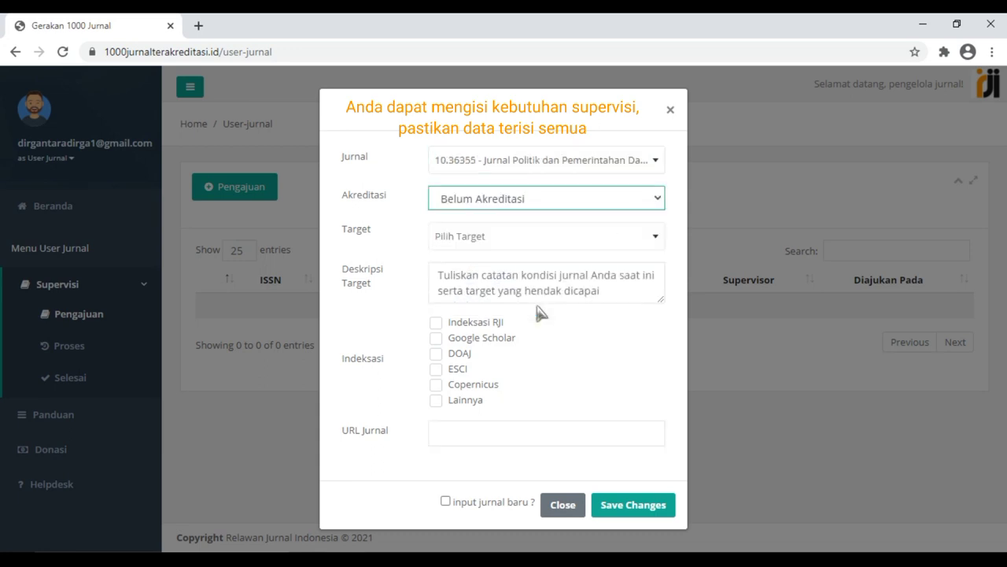
click(633, 237)
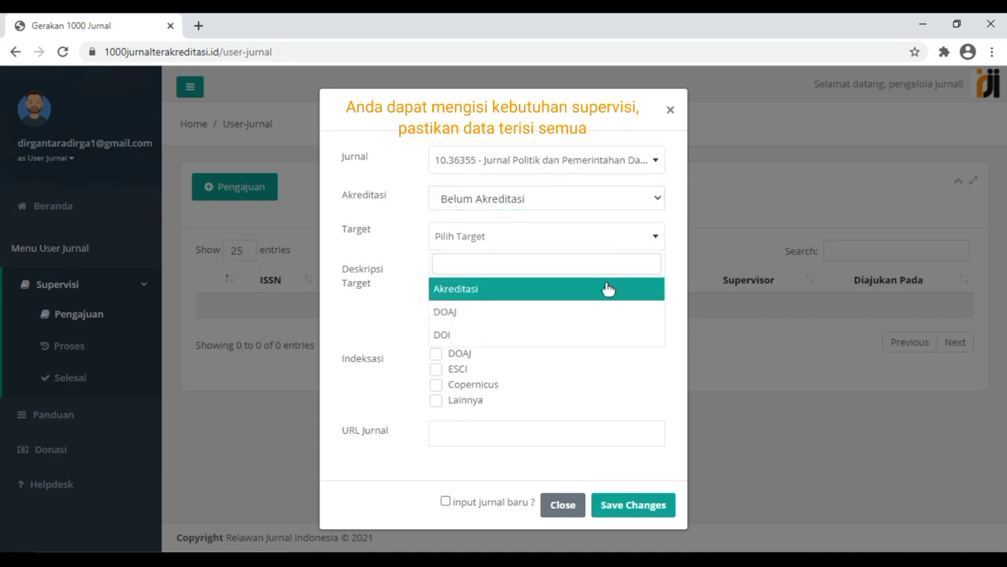
click(590, 312)
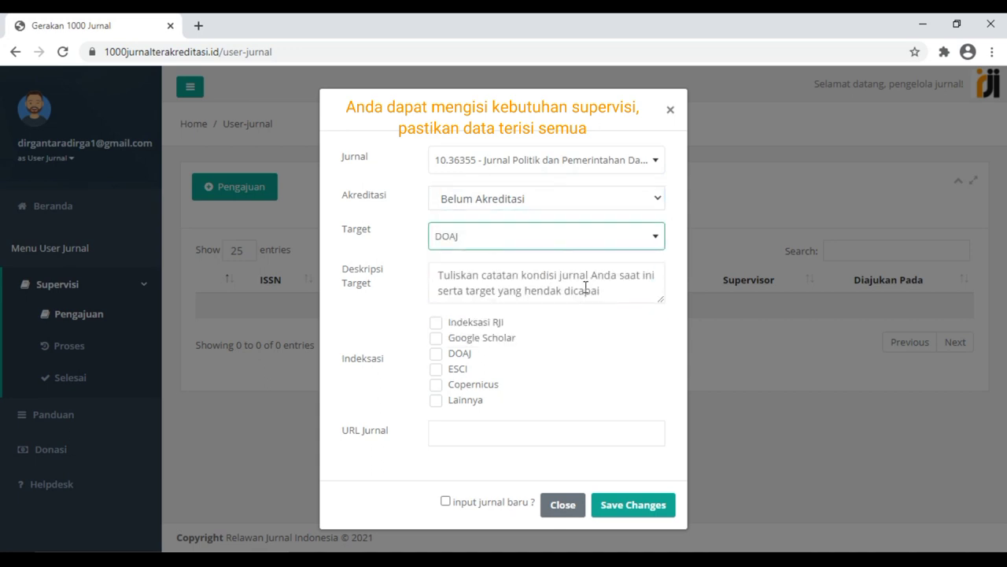
Describe the target as "Target SInta 2 dan DOAJ" and mark Indeksasi RJI, Google Scholar and Copernicus as the indexing.
click(553, 286)
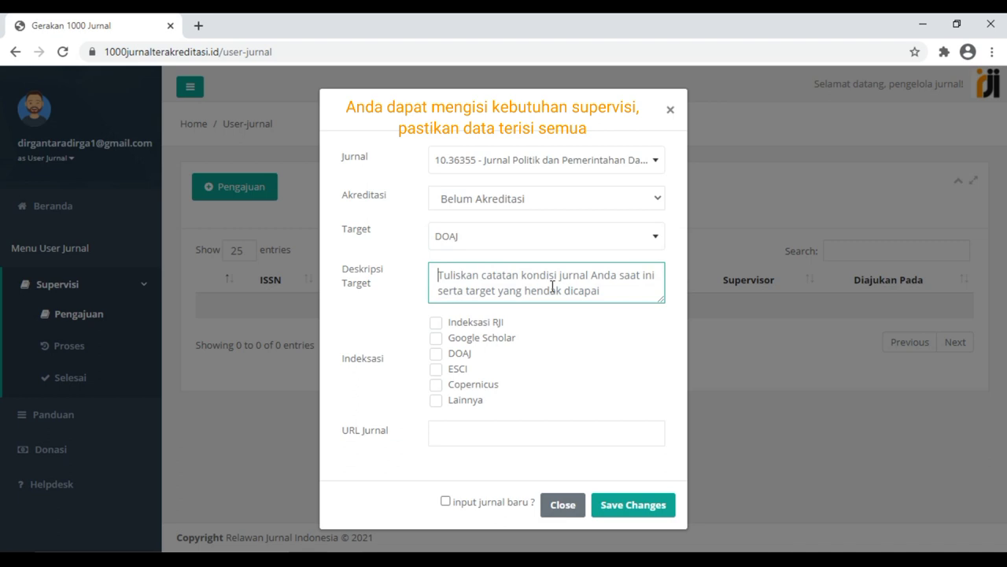
text(Target SInta 2 dan DOAJ)
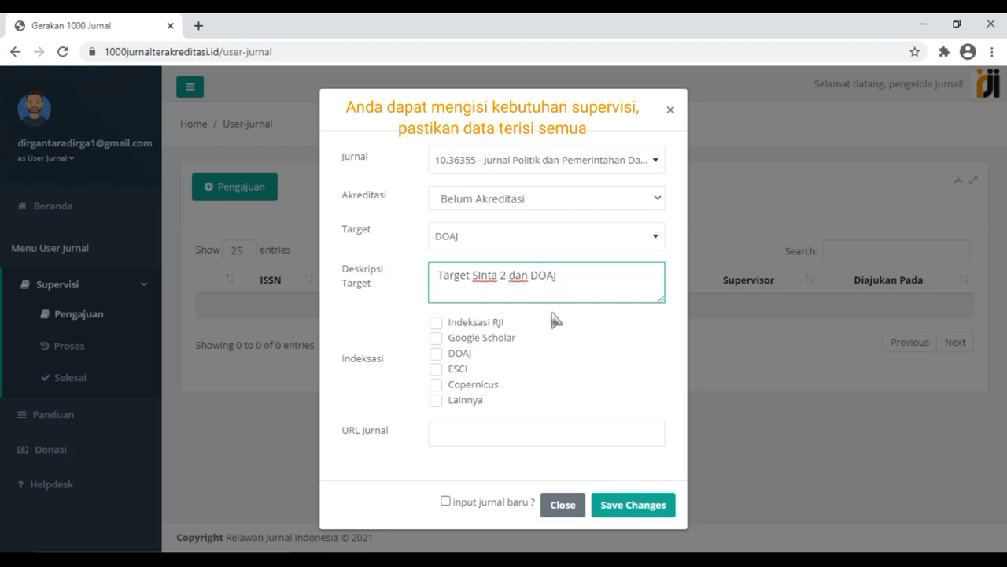
click(516, 344)
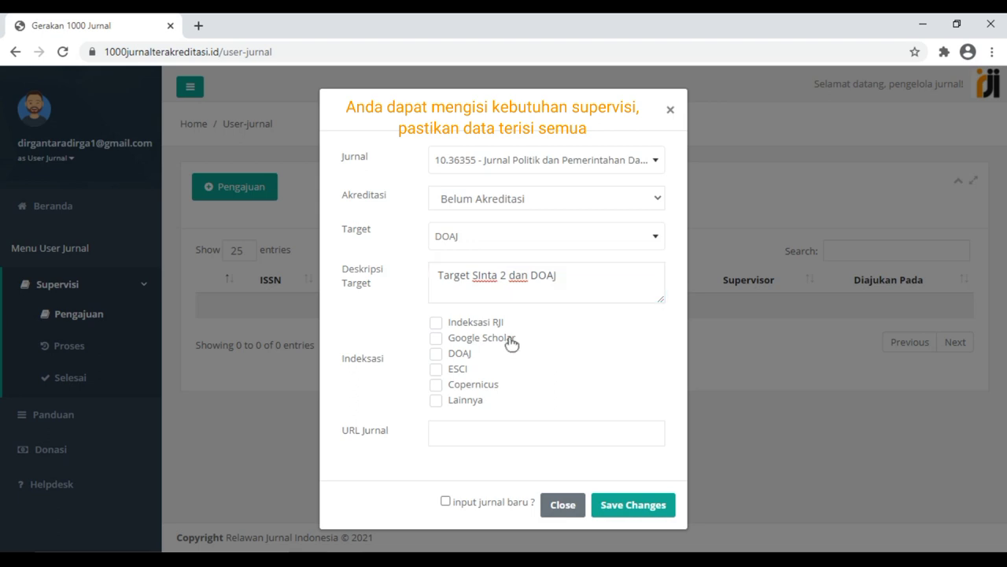
click(436, 338)
click(435, 322)
click(437, 385)
click(527, 436)
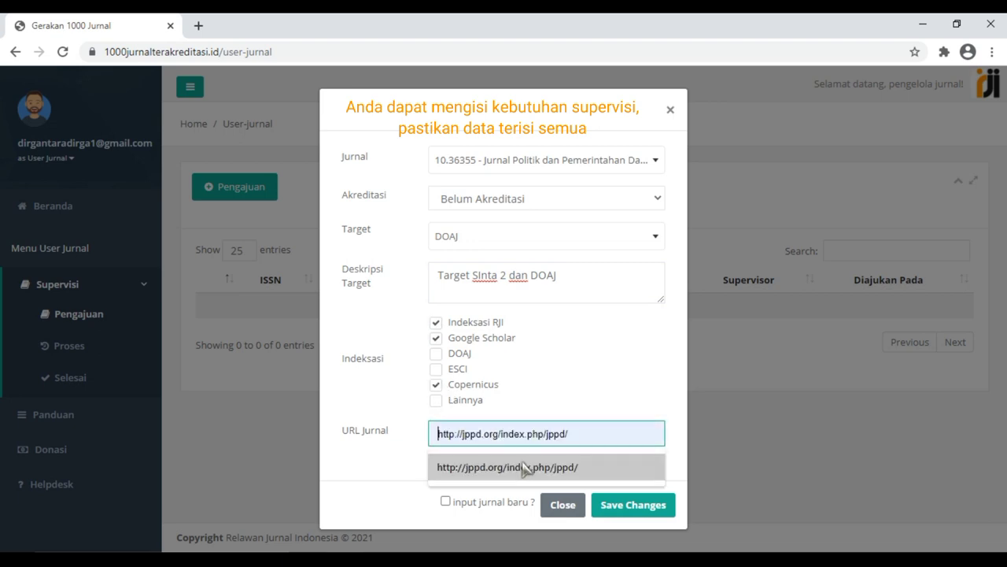
click(526, 468)
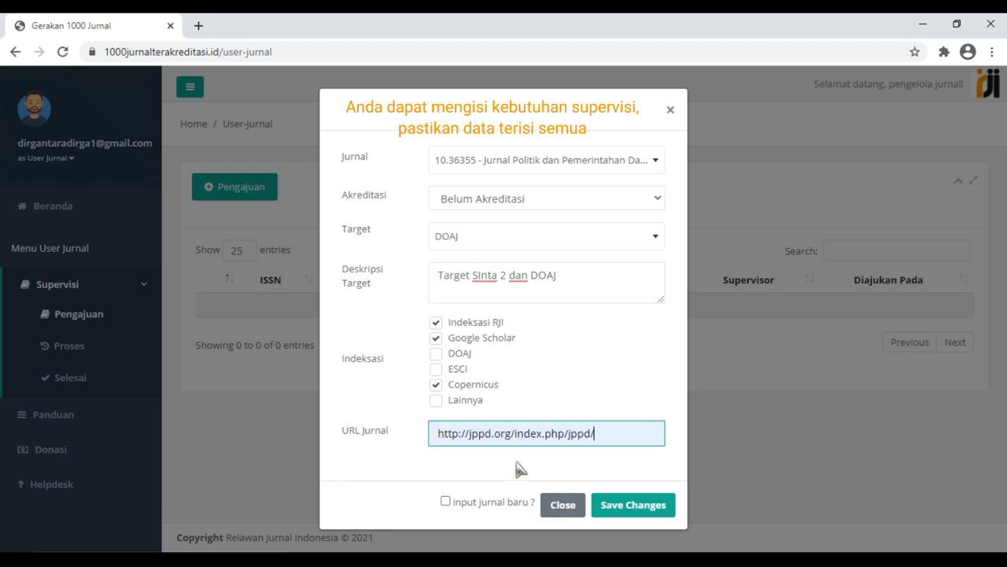
click(671, 504)
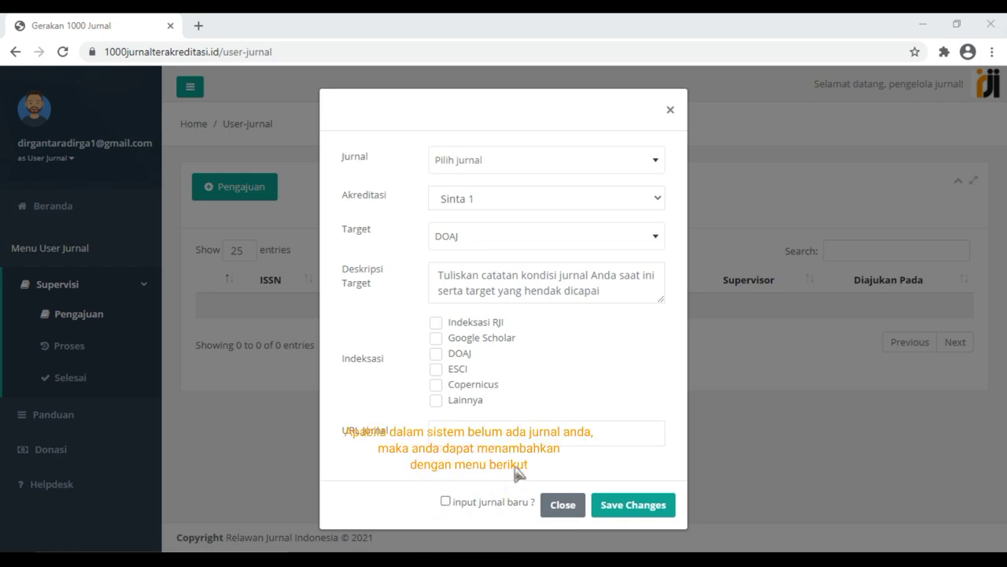
Switch the submission form to new-journal input and examine the fields required for an unlisted journal.
click(445, 503)
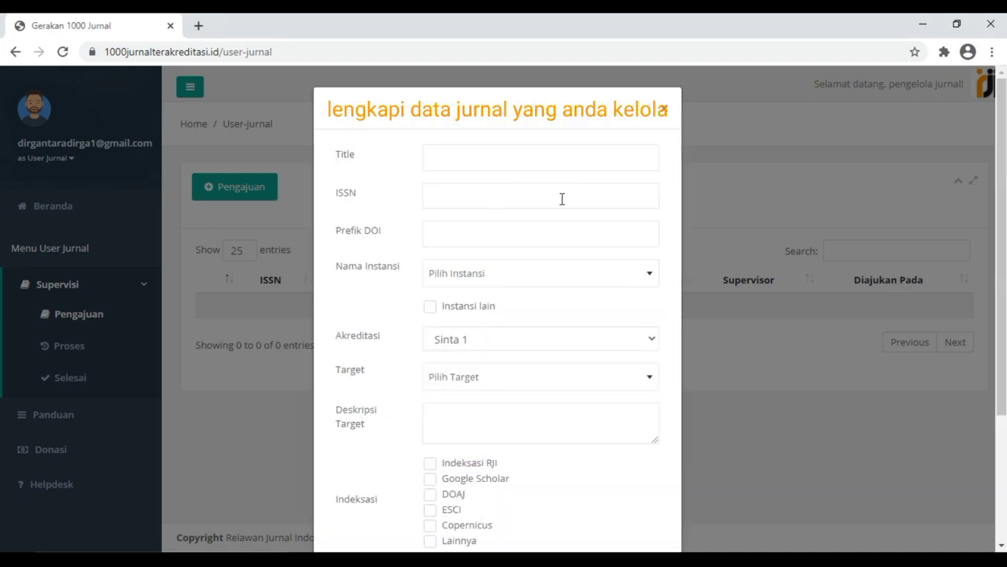
scroll(560, 233, down, 2)
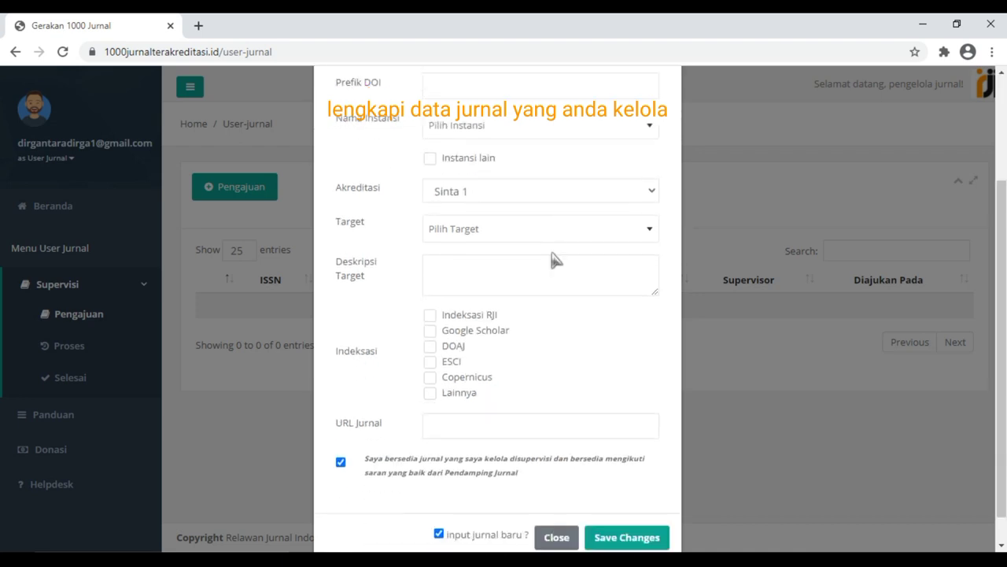
scroll(553, 266, down, 1)
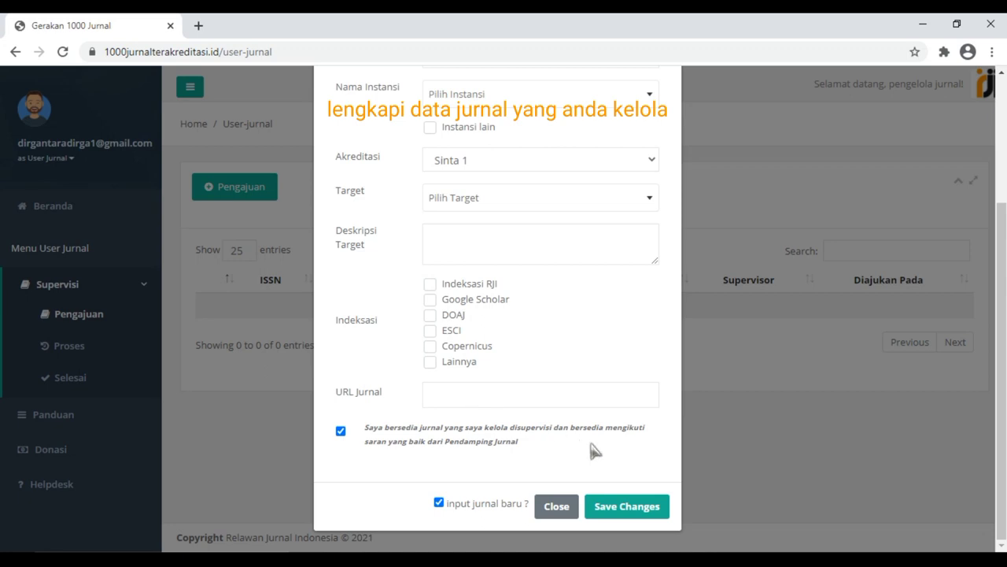
click(621, 510)
click(621, 510)
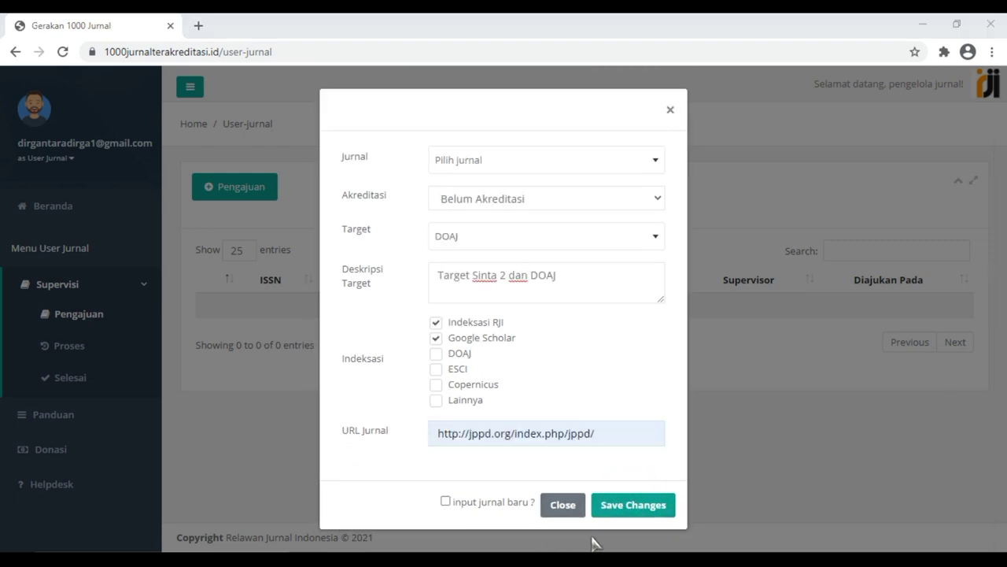
click(622, 506)
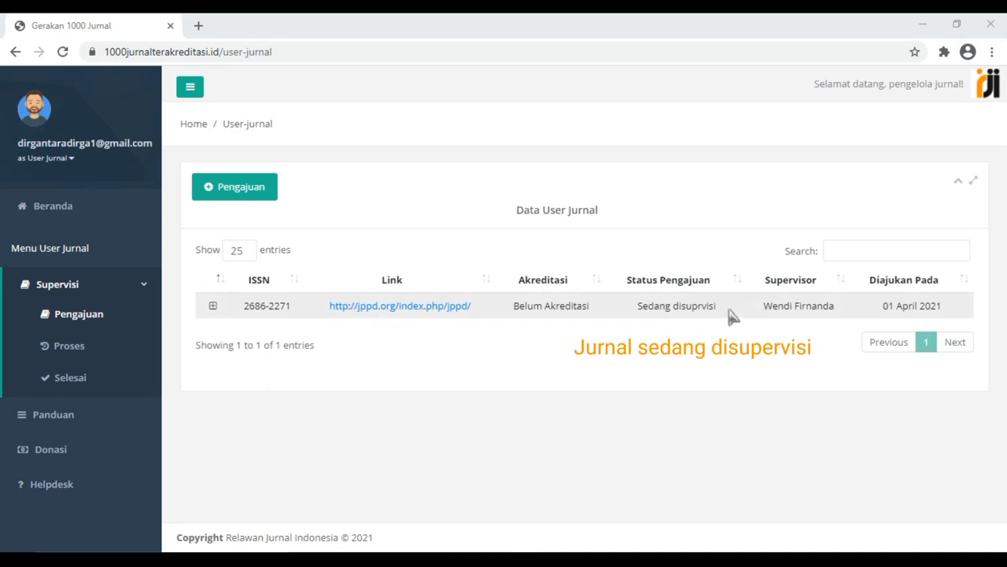
Review the supervisor's notes in the details of the supervision in process, and close them.
click(69, 346)
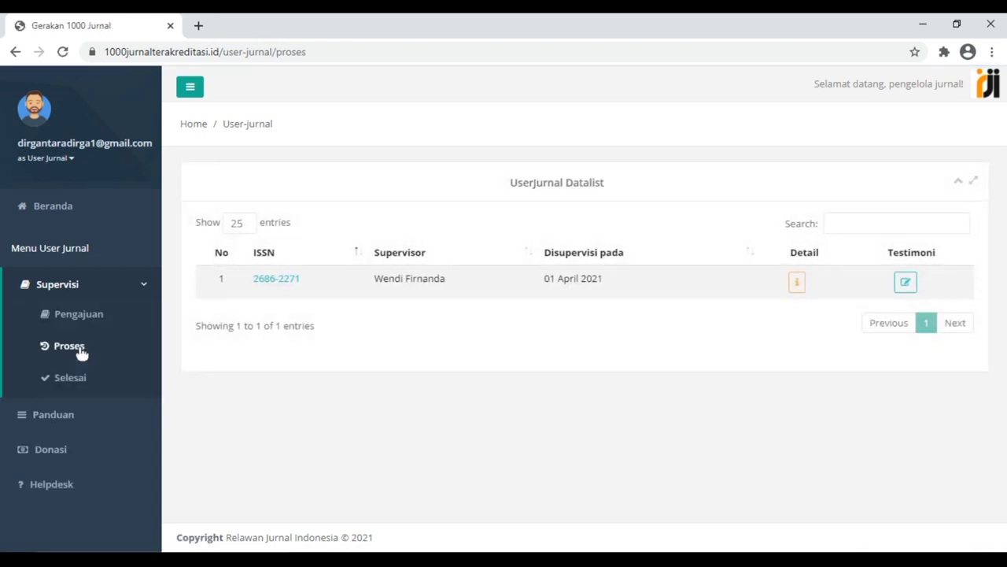
click(797, 285)
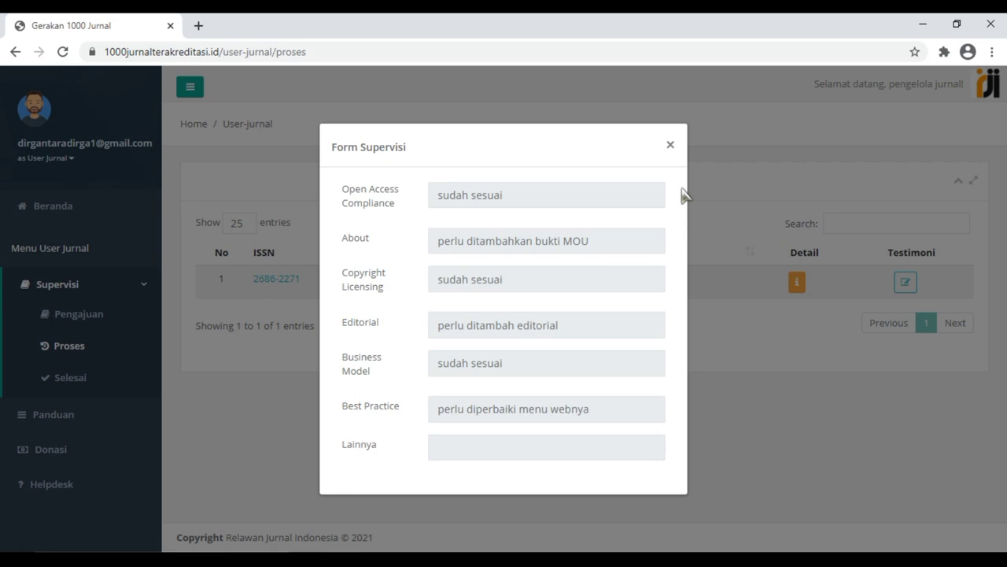
click(671, 146)
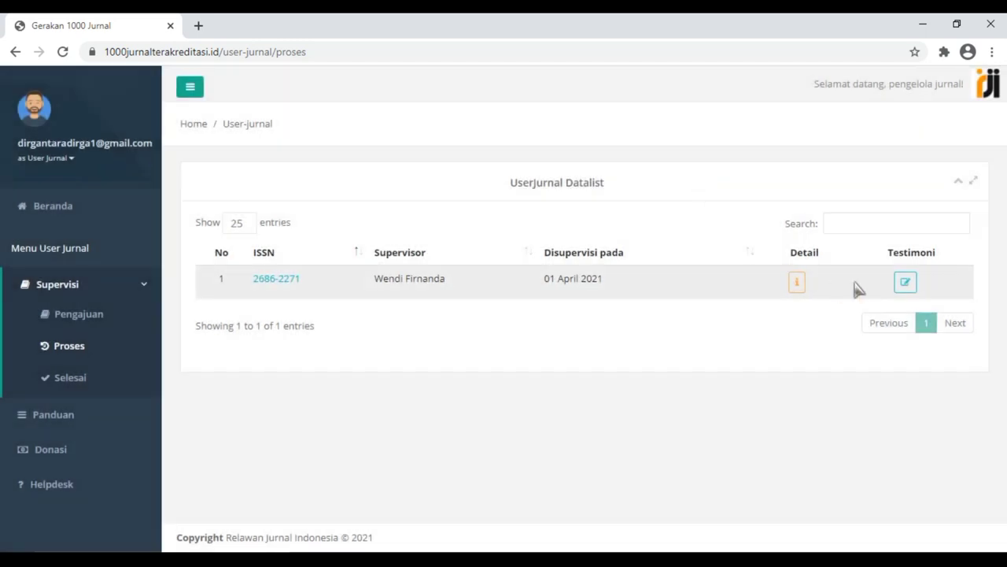
Submit the testimonial "terimakasih atas supervisinya" for the supervised journal and show the list of completed supervisions.
click(907, 282)
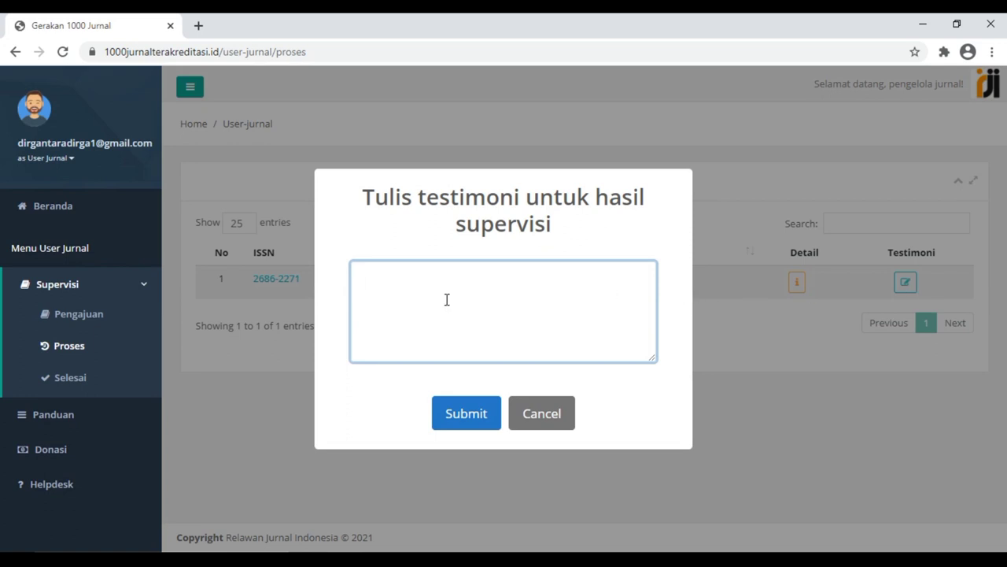
text(terimakasih atas supervisiny)
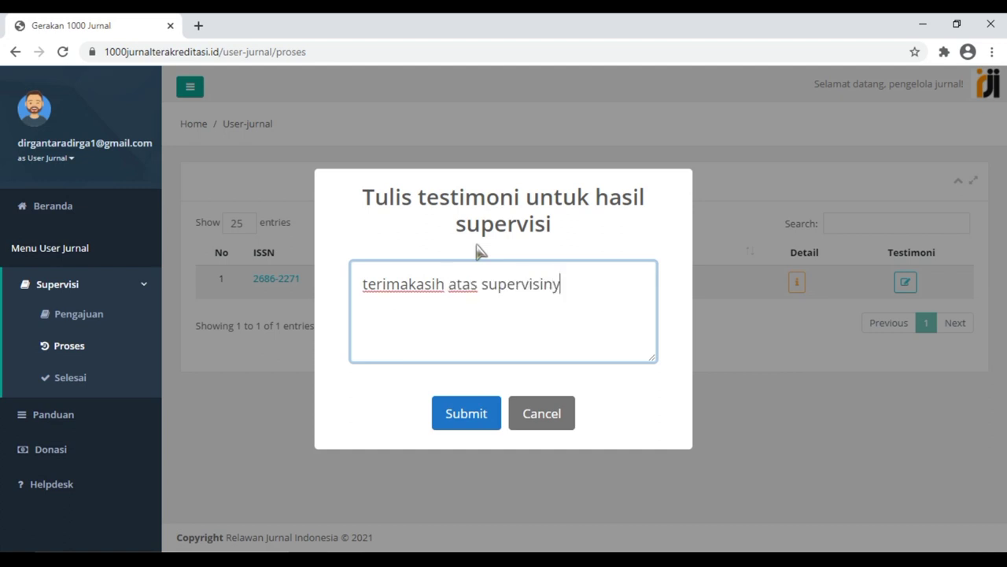
text(a)
click(461, 422)
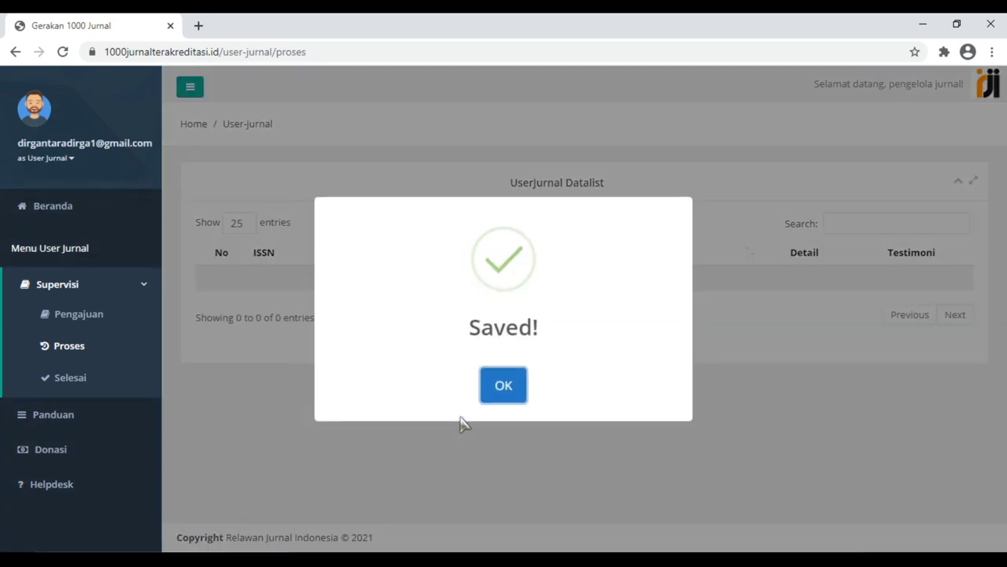
click(504, 385)
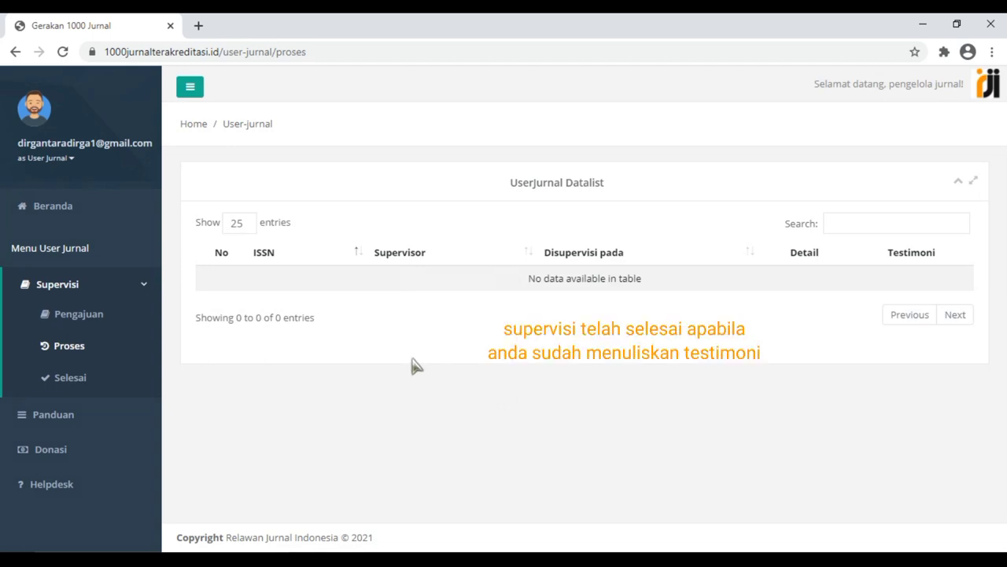
click(88, 383)
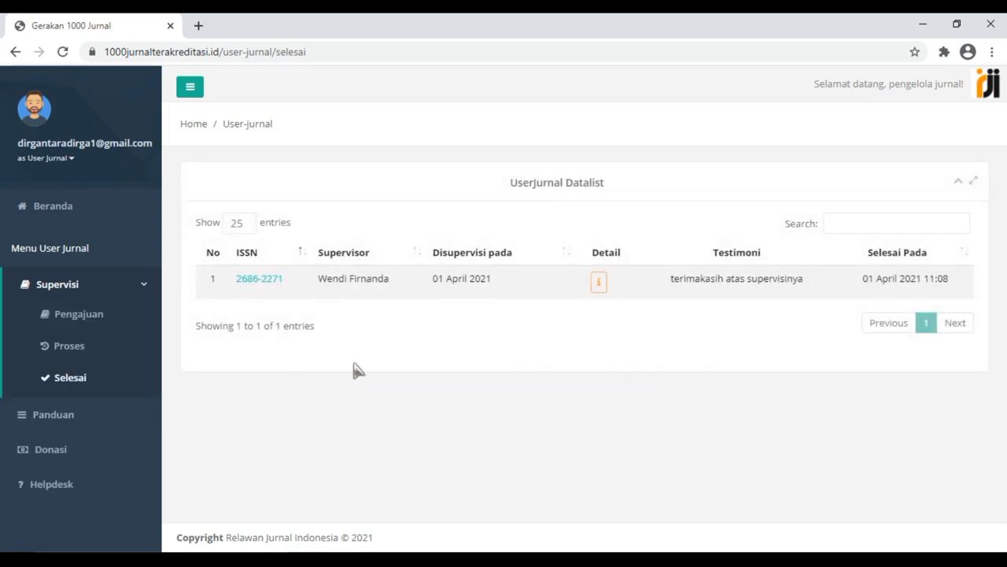
Examine the merchandise and donation form of Paket 1 Reguler on the Donasi page, and close it without donating.
click(71, 452)
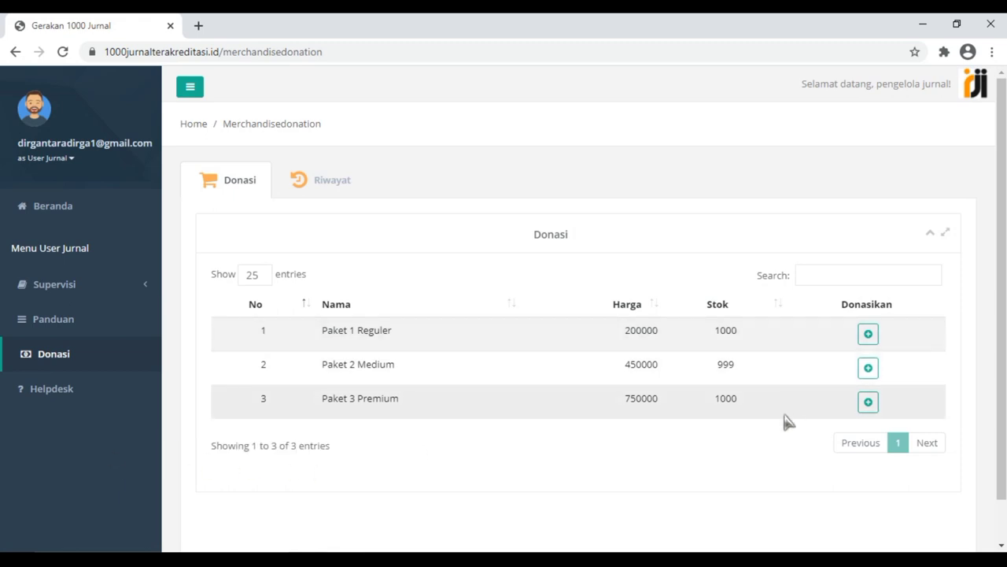
click(868, 334)
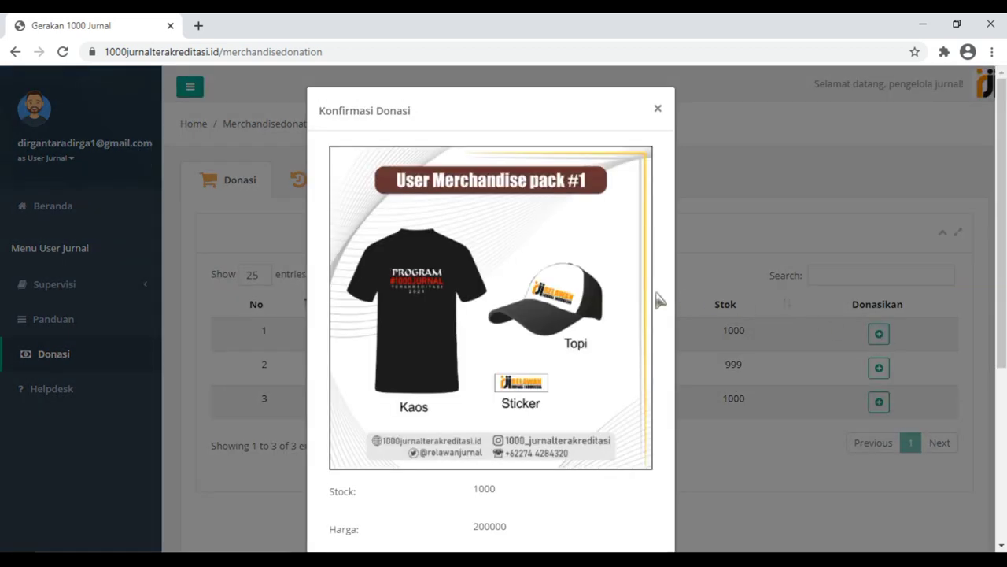
scroll(592, 358, down, 2)
scroll(592, 358, down, 2)
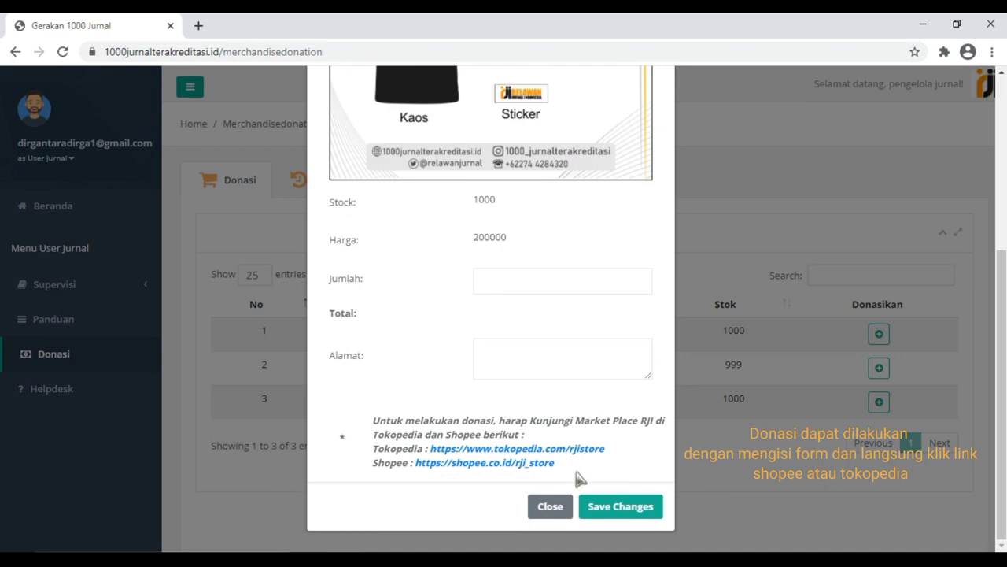
click(550, 506)
Examine the merchandise and donation form of Paket 2 Medium, and close it without saving.
click(876, 370)
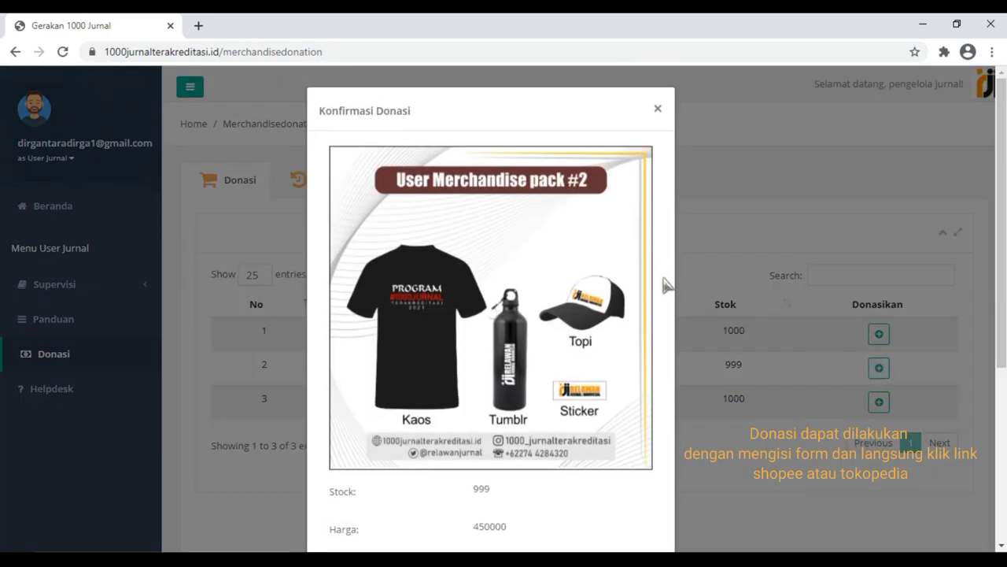
scroll(663, 285, down, 4)
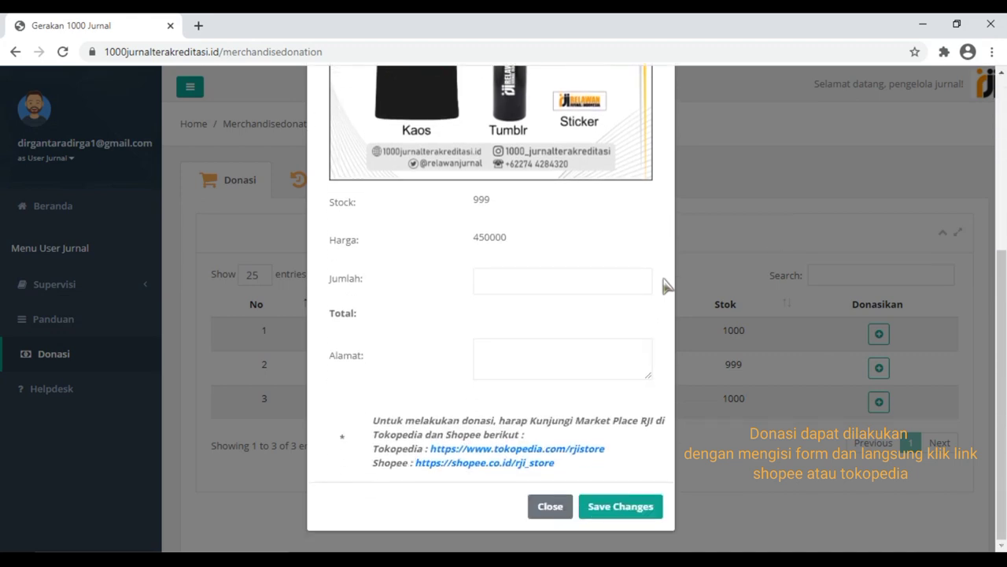
click(553, 509)
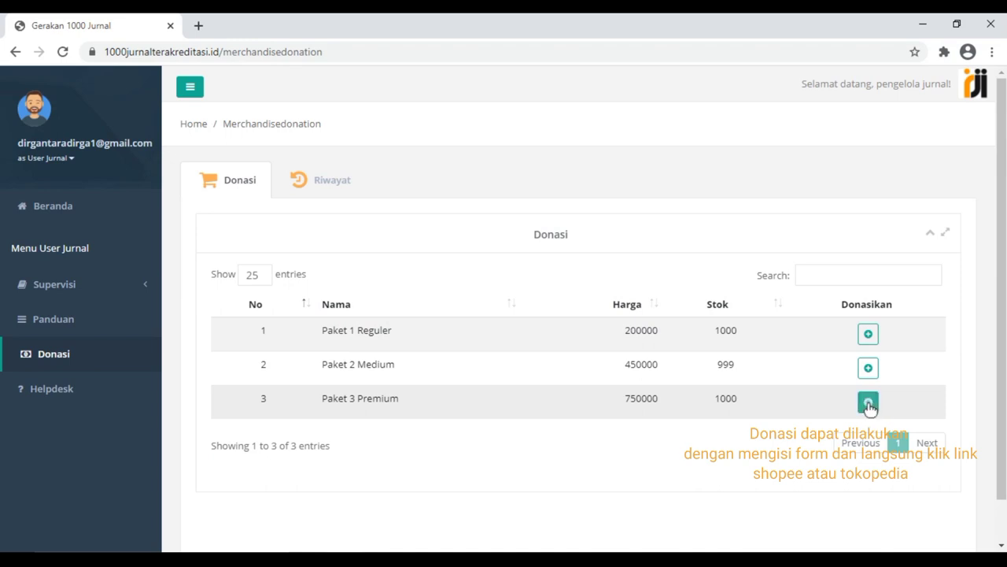
Examine the merchandise and donation form of Paket 3 Premium, close it without saving, and return to the Beranda home page.
click(874, 405)
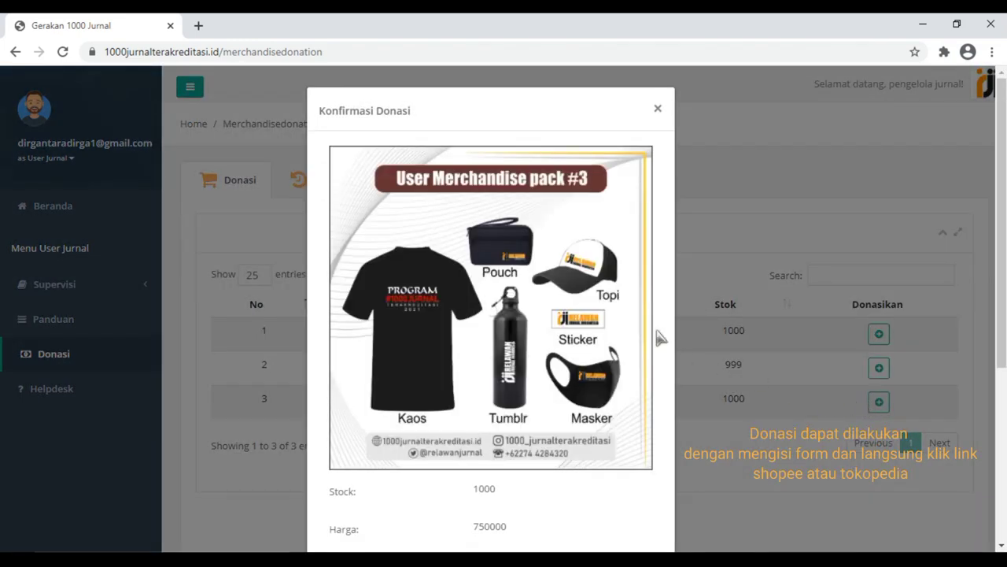
scroll(642, 323, down, 4)
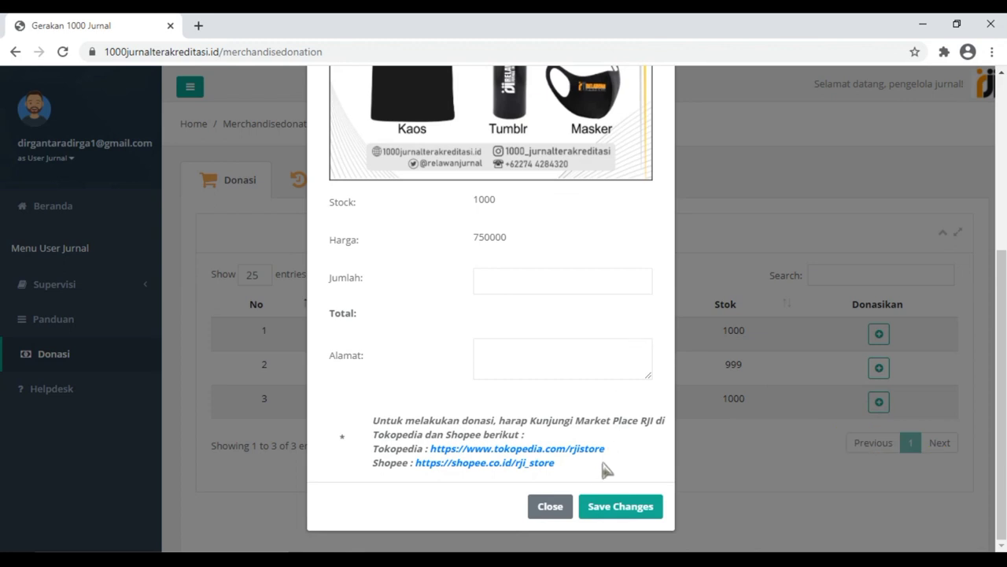
click(551, 506)
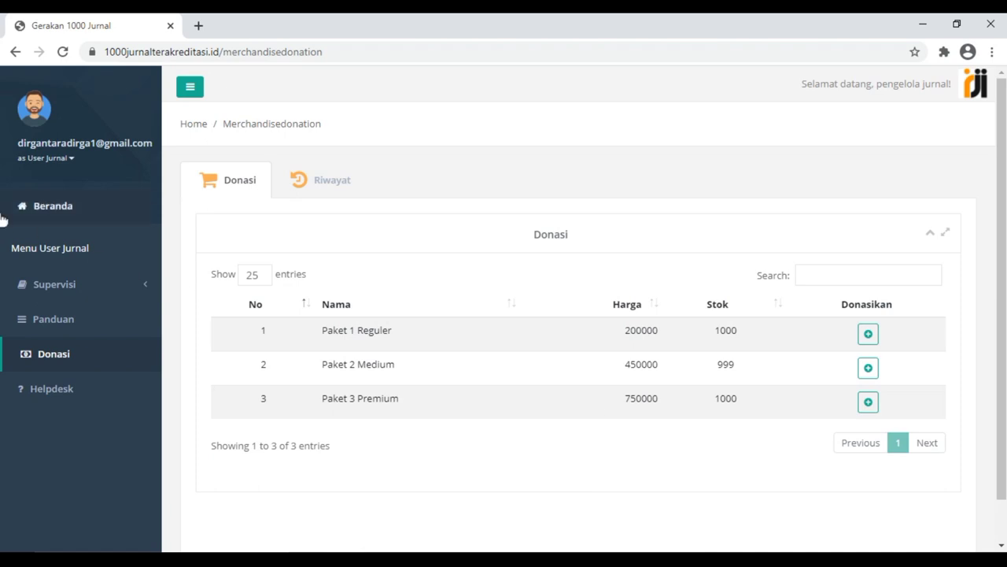
click(76, 212)
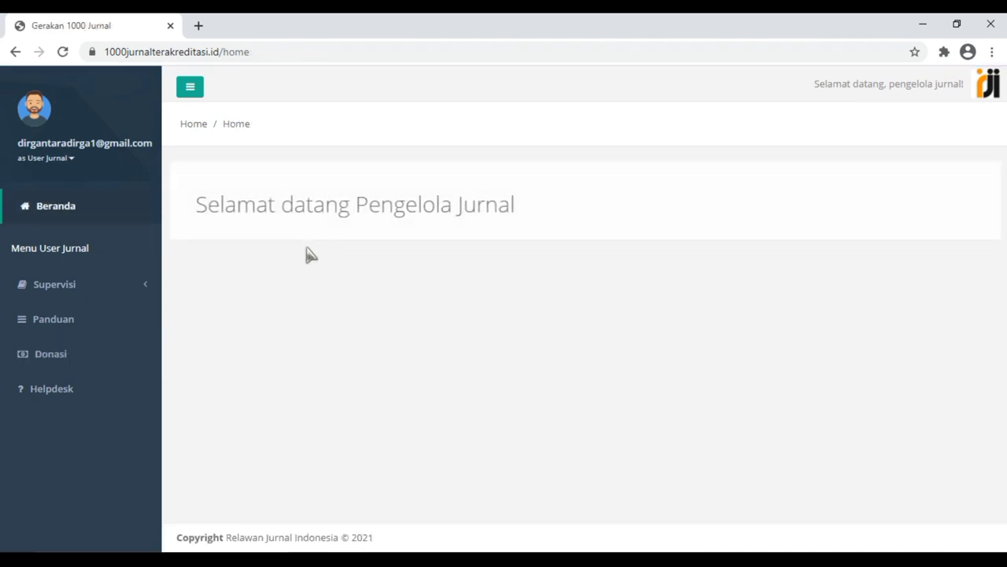